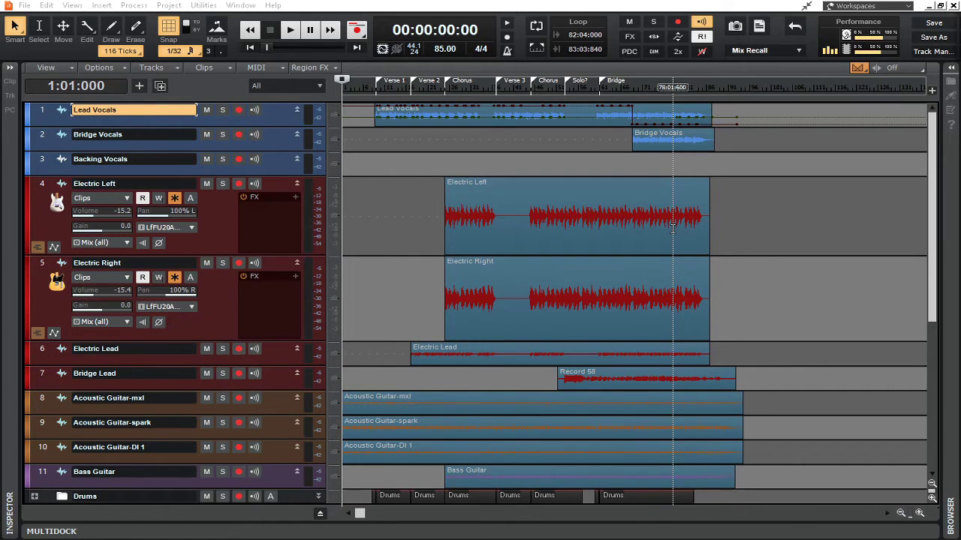
Step: Look over the project's tracks, from Lead Vocals down to the synth and Ambience tracks
scroll(676, 233, "down", 3)
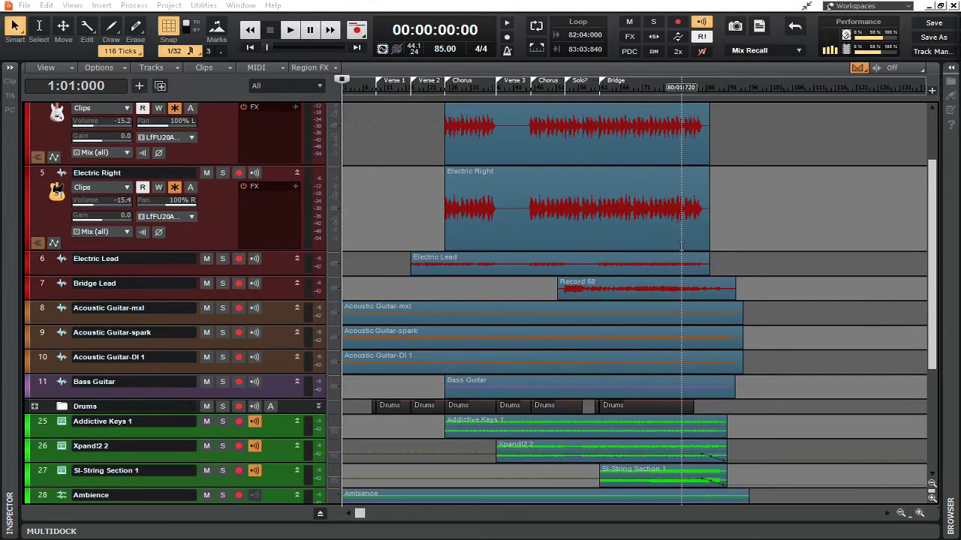
scroll(683, 247, "down", 1)
scroll(682, 248, "up", 4)
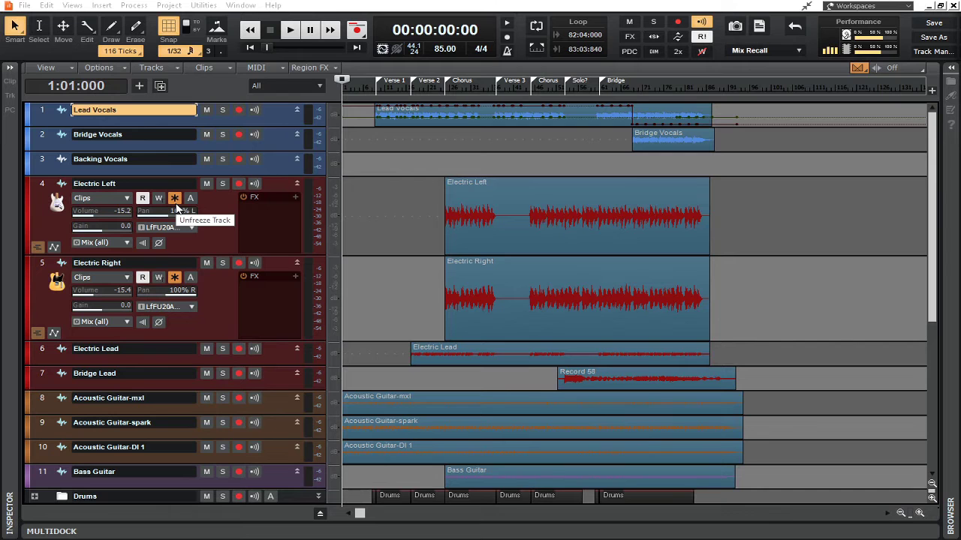
scroll(420, 448, "down", 2)
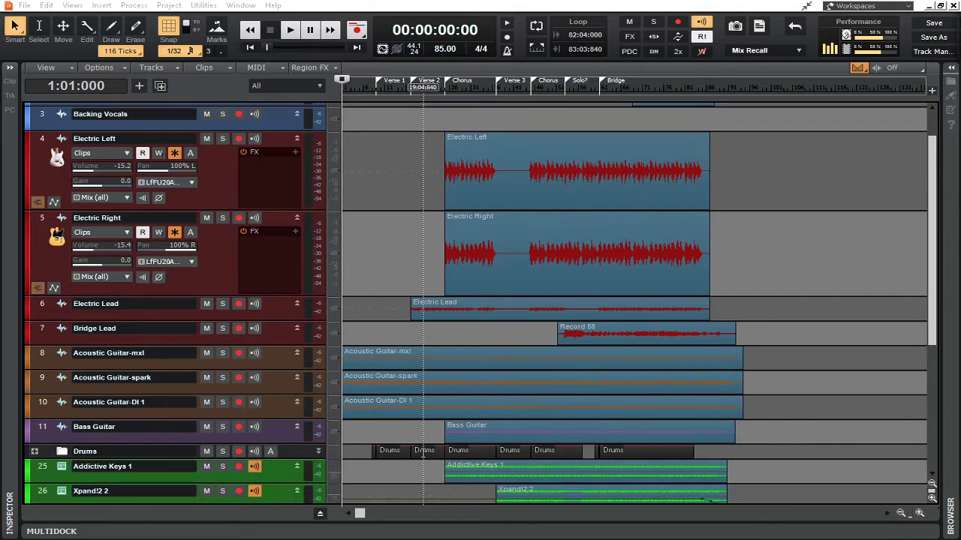
scroll(425, 450, "down", 2)
scroll(428, 428, "up", 4)
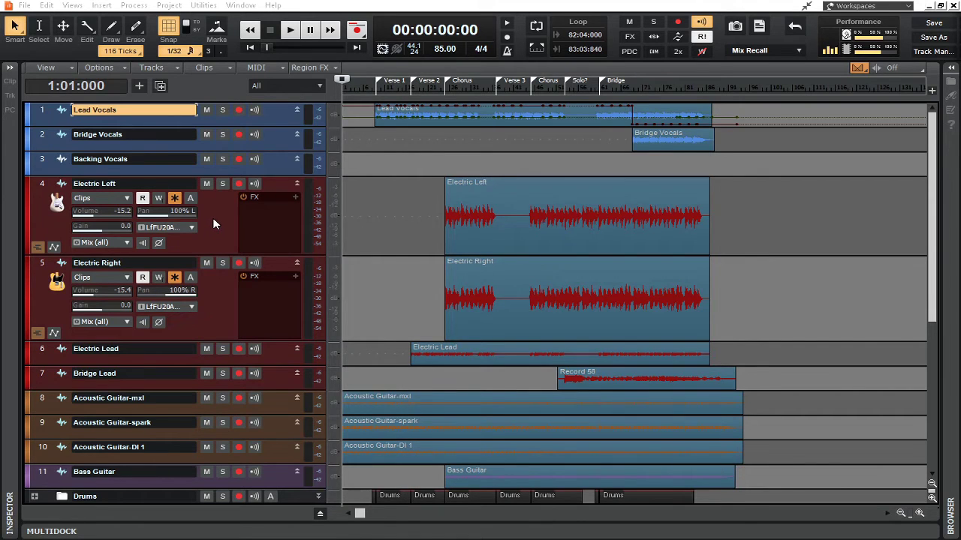
Step: Play the song from the start and switch the Mix (all) bus from mono to stereo, then hide the bus pane
left_click(292, 30)
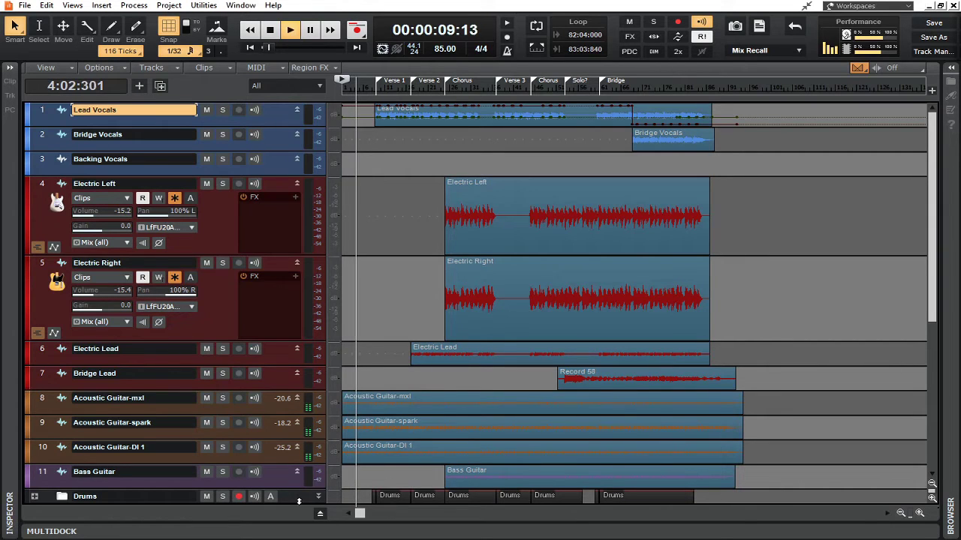
left_click(321, 515)
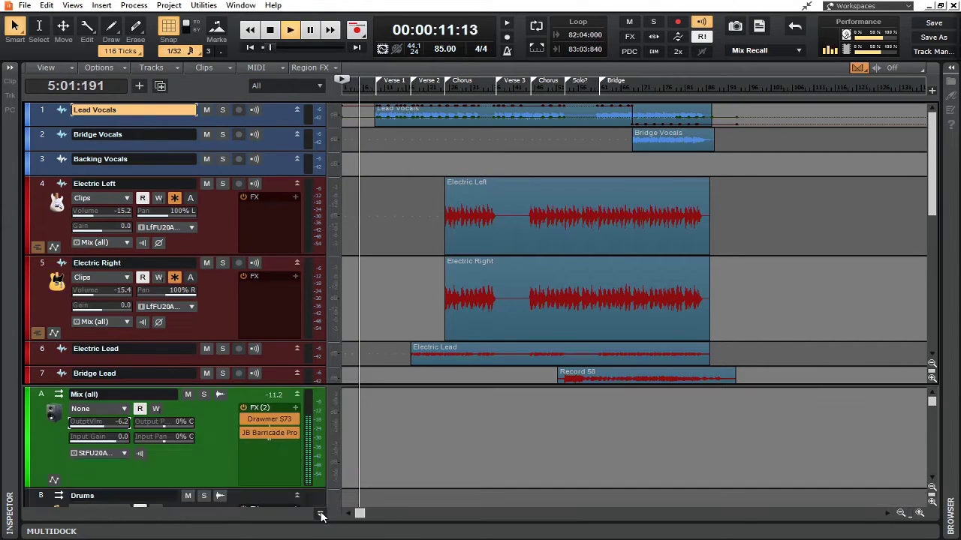
left_click(140, 454)
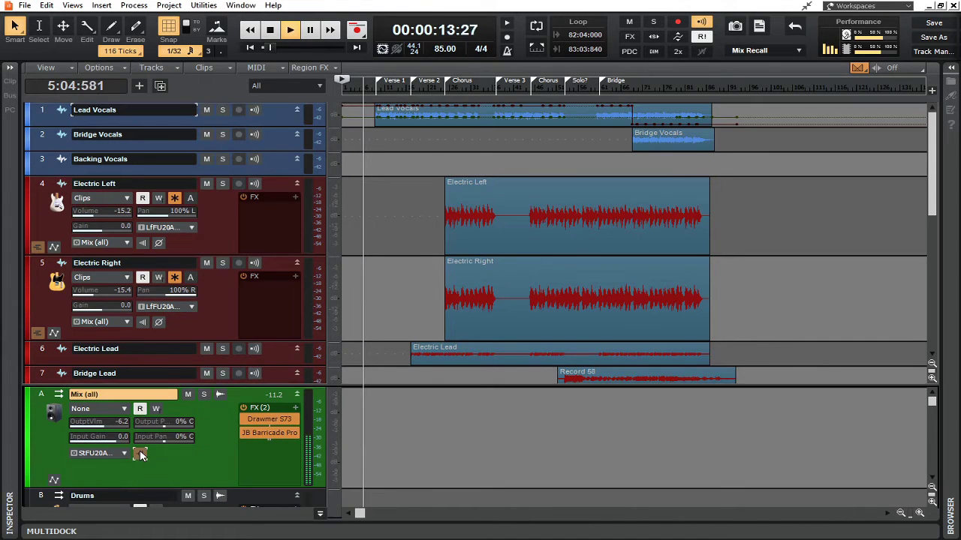
left_click(321, 515)
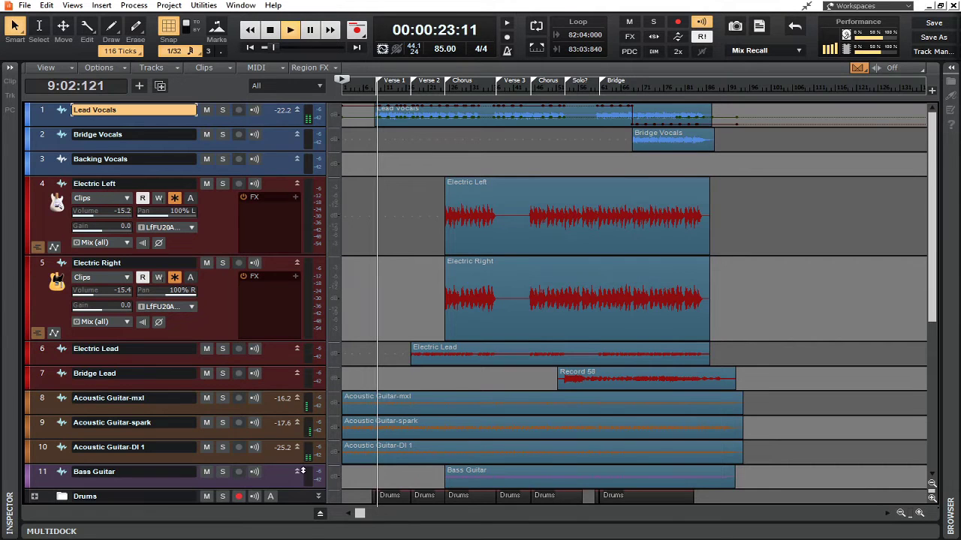
Step: Compare mono and stereo on the Mix (all) bus during playback, then stop the song and hide the bus pane
left_click(320, 514)
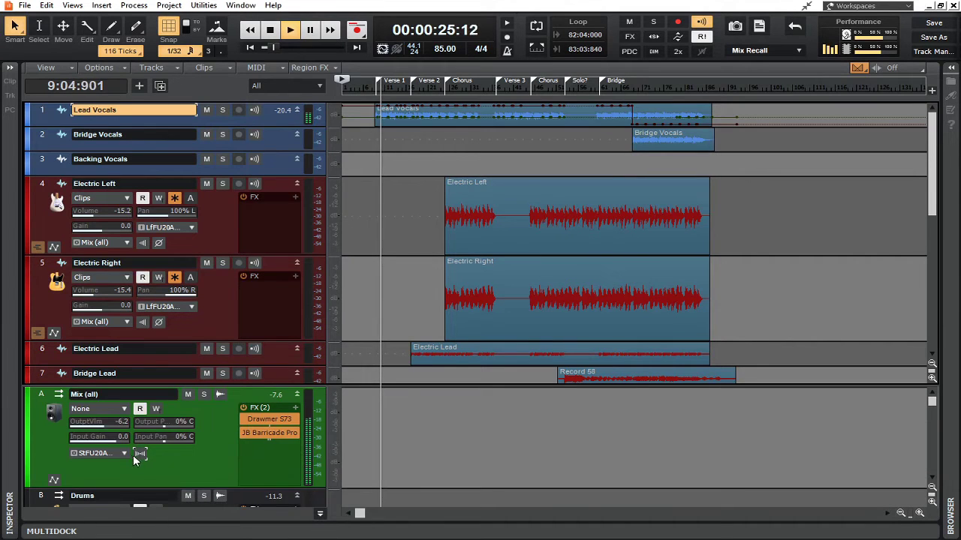
left_click(140, 455)
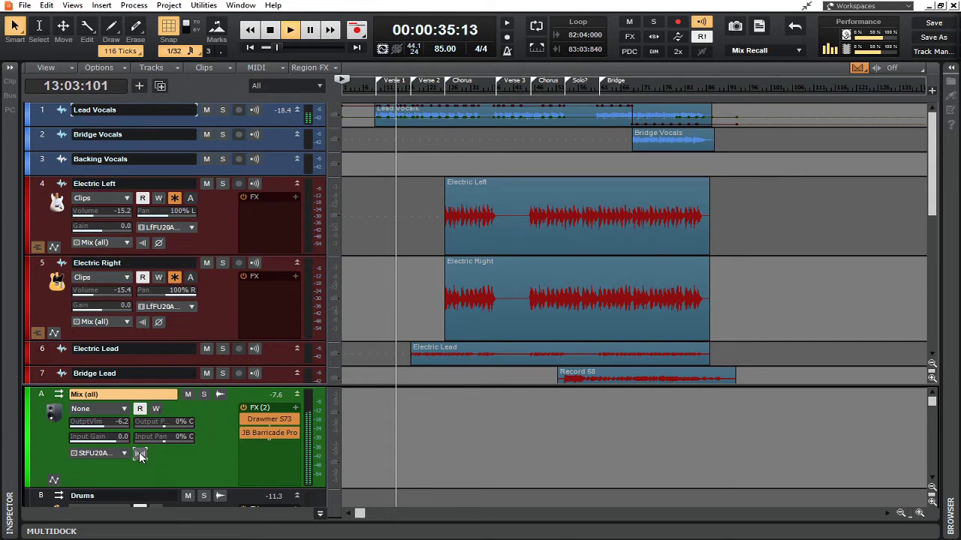
left_click(272, 31)
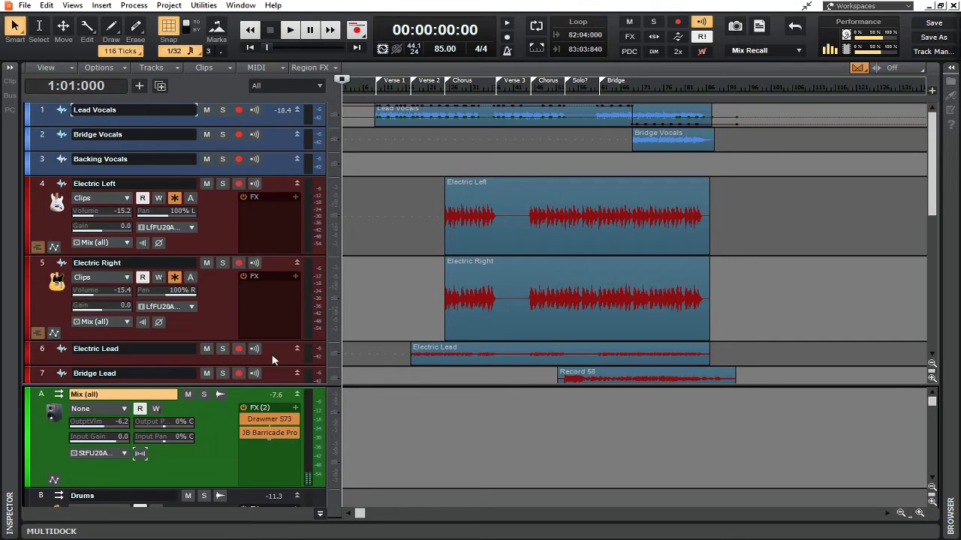
left_click(319, 516)
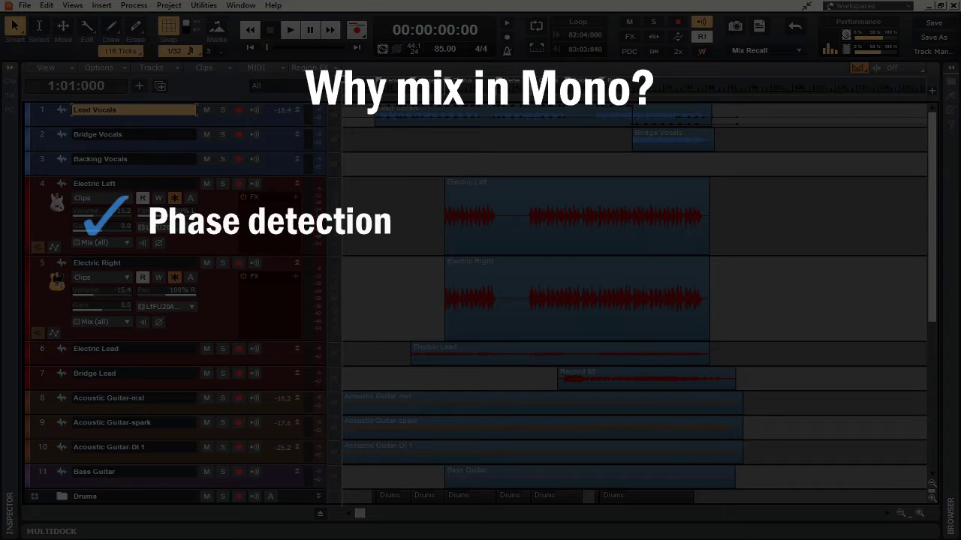
Step: Save the project and unfreeze the Electric Left and Electric Right tracks
key("ctrl+s")
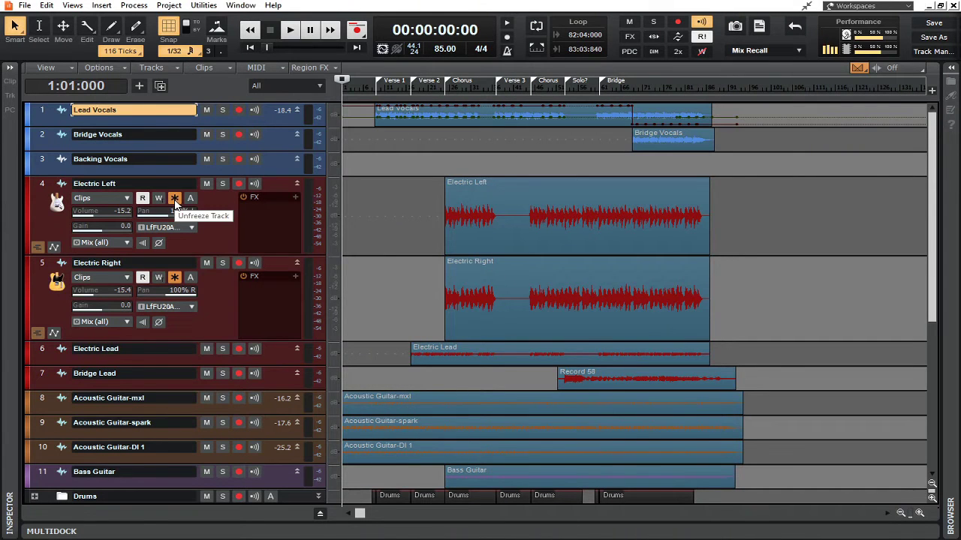
left_click(175, 199)
left_click(174, 277)
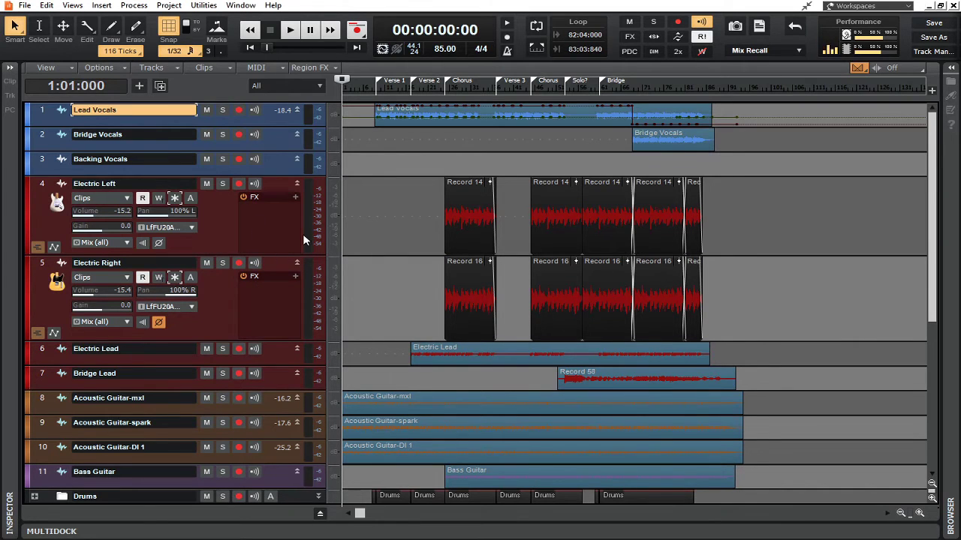
Step: Place the playhead just before the first Chorus, solo Electric Left and Electric Right, and save the project
left_click(442, 87)
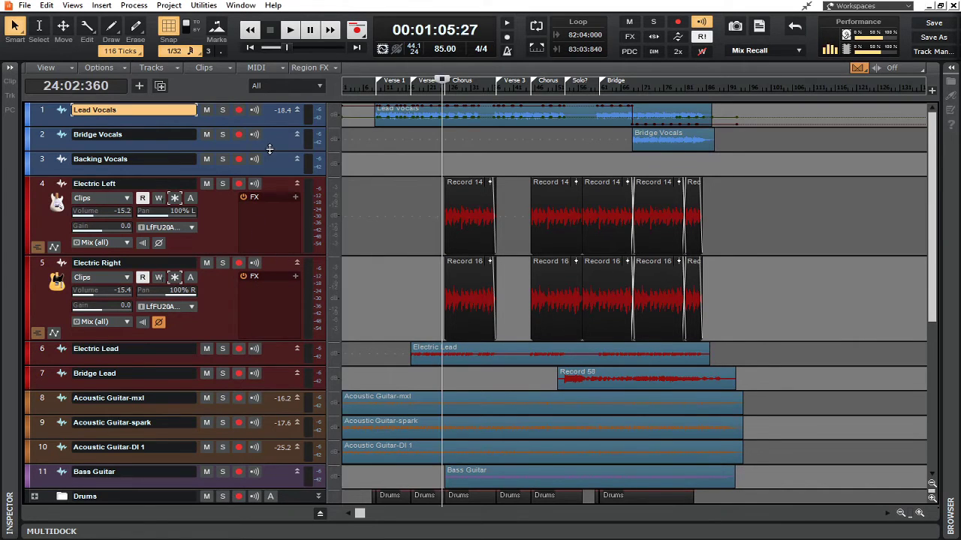
left_click(222, 183)
key("ctrl+s")
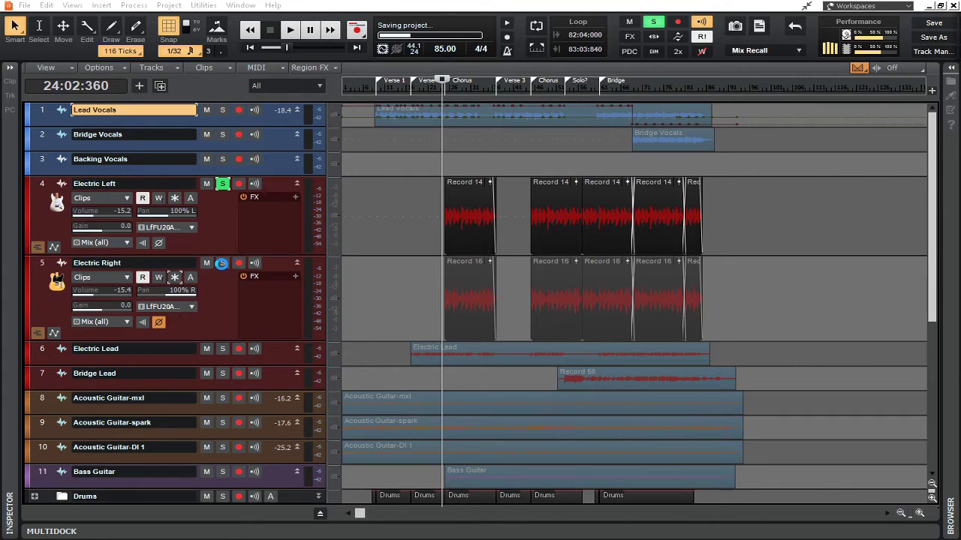
left_click(223, 264)
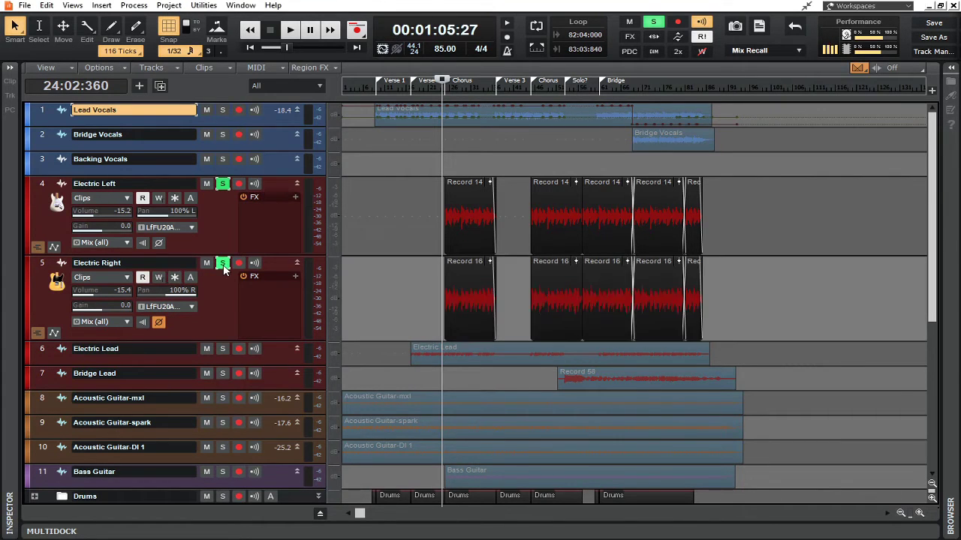
Step: Play the soloed guitars, show the bus pane and switch the Mix (all) bus to mono, then stop playback
left_click(293, 30)
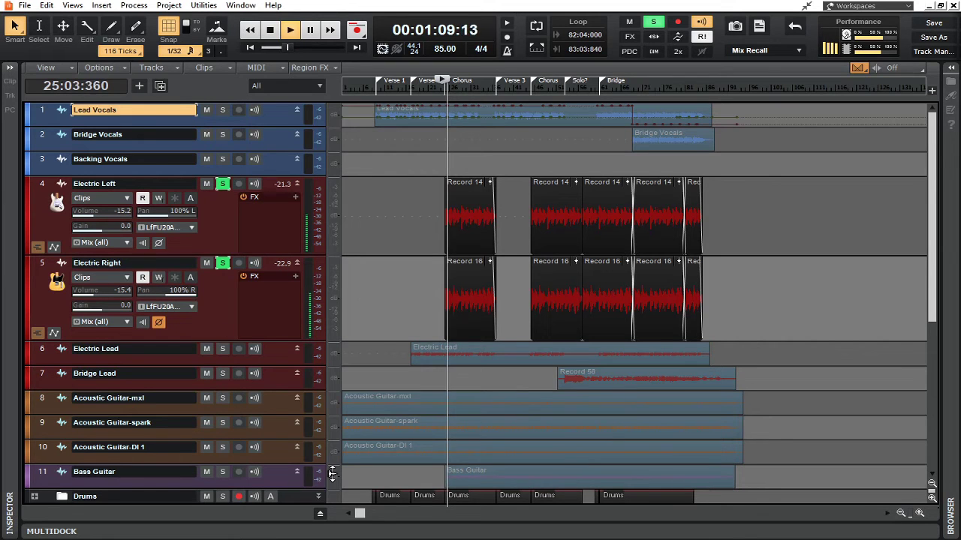
left_click(320, 517)
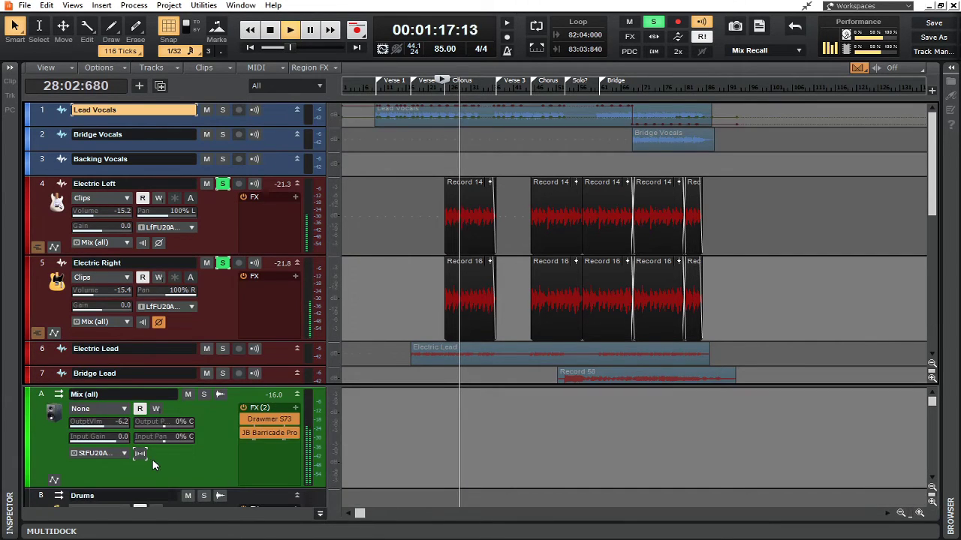
left_click(143, 458)
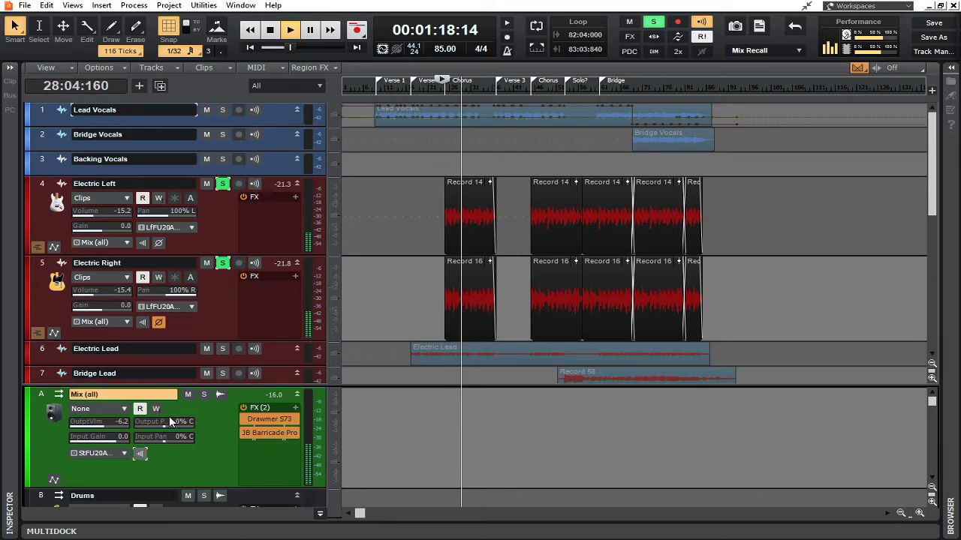
left_click(269, 34)
left_click(239, 135, "ctrl")
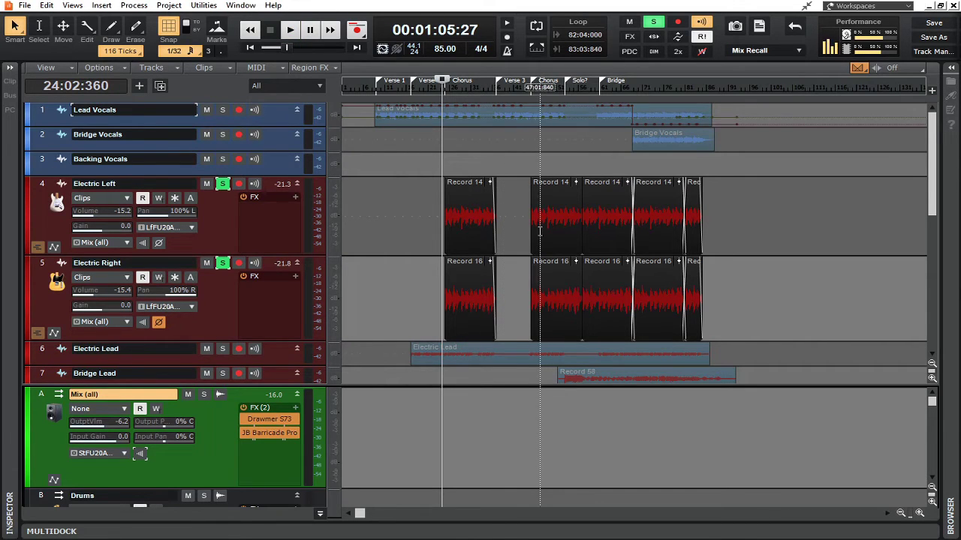
Step: Open the Console view, inspect the Electric Right EQ curve in its enlarged QuadCurve Equalizer window, and close that window
left_click(72, 6)
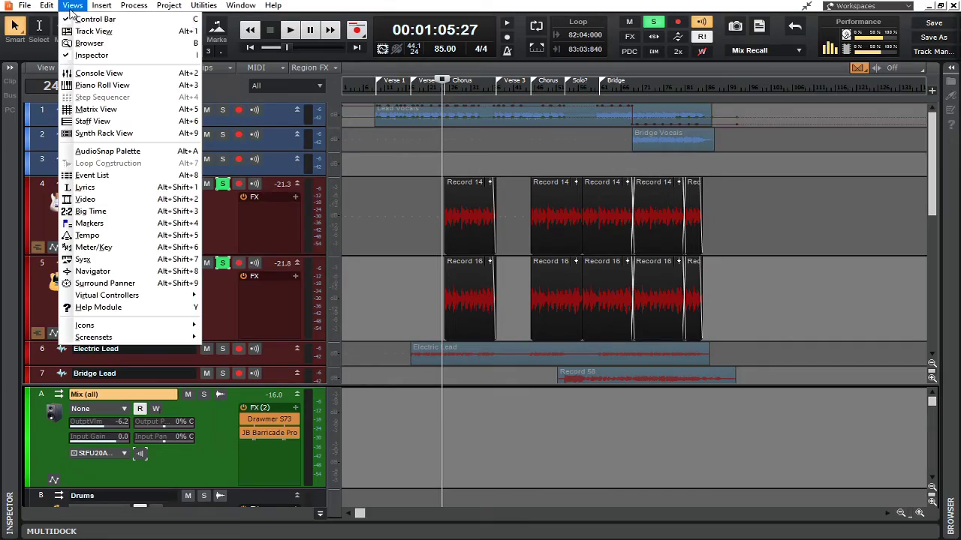
left_click(99, 73)
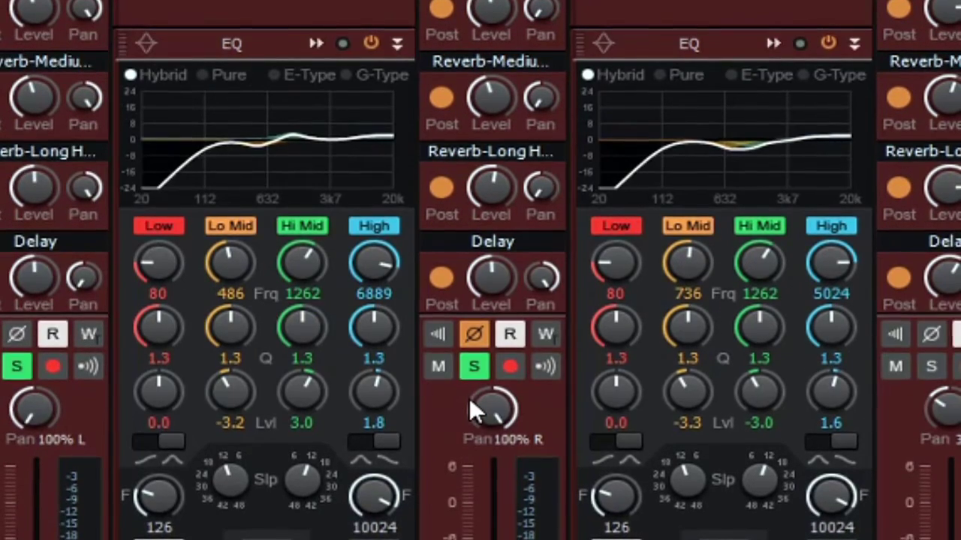
mouse_move(484, 409)
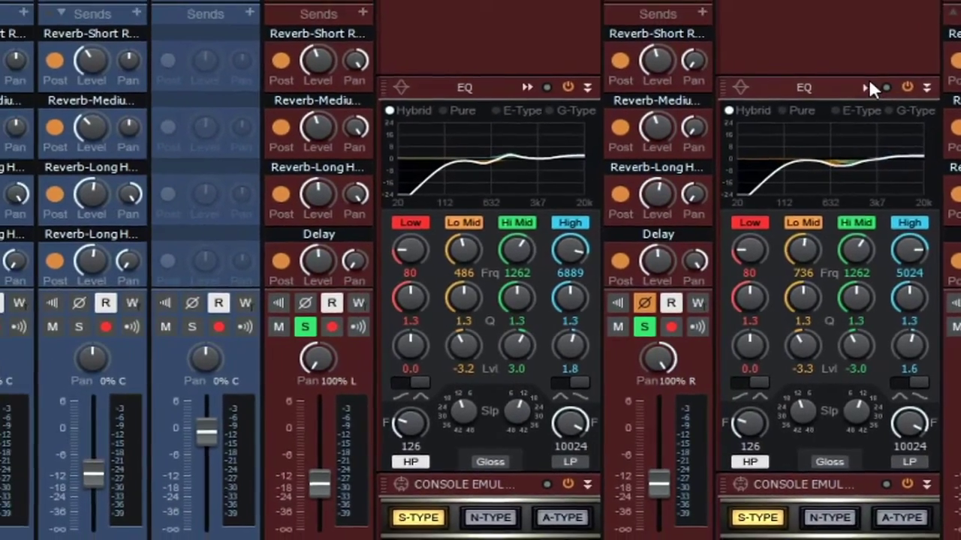
left_click(844, 70)
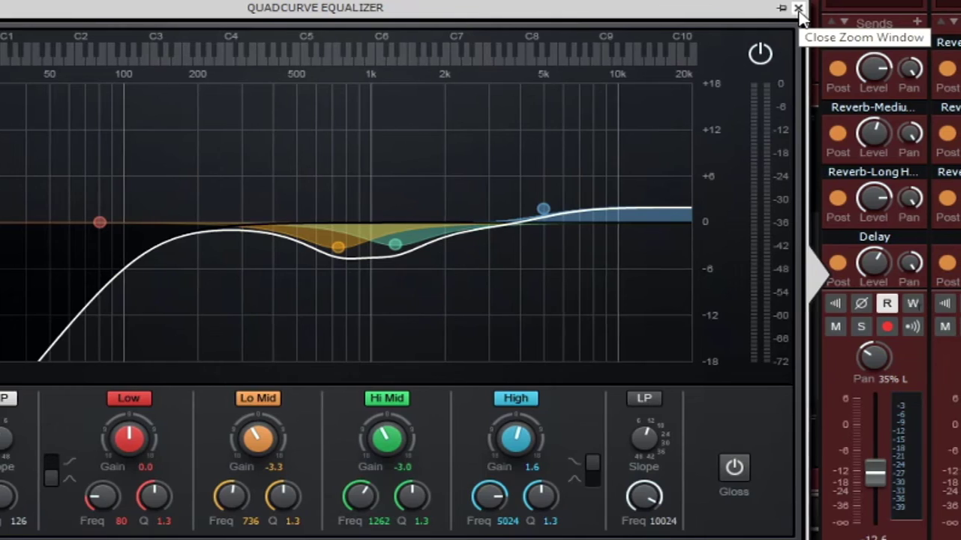
left_click(850, 8)
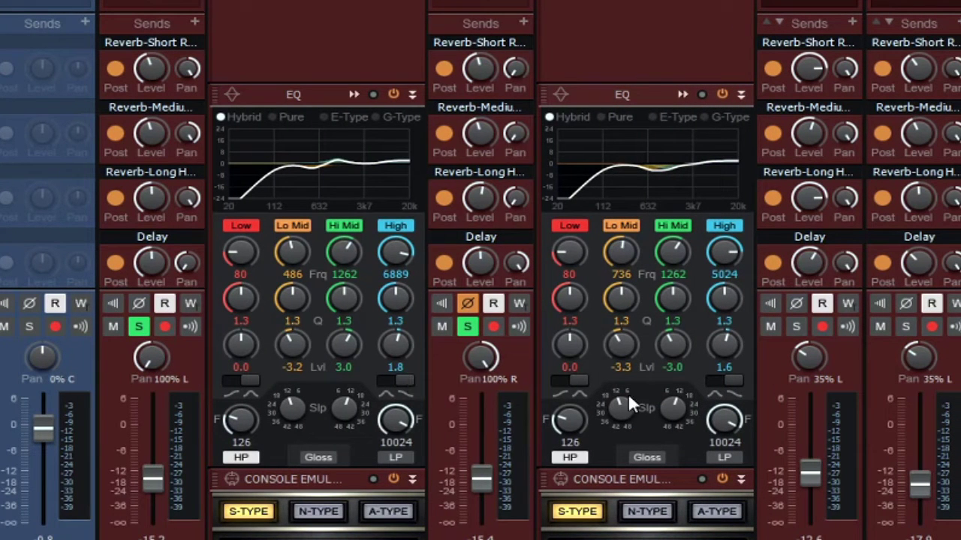
Step: Reset the Hi Mid EQ level to 0.0 on Electric Left and Electric Right, and maximize the Console
mouse_move(666, 374)
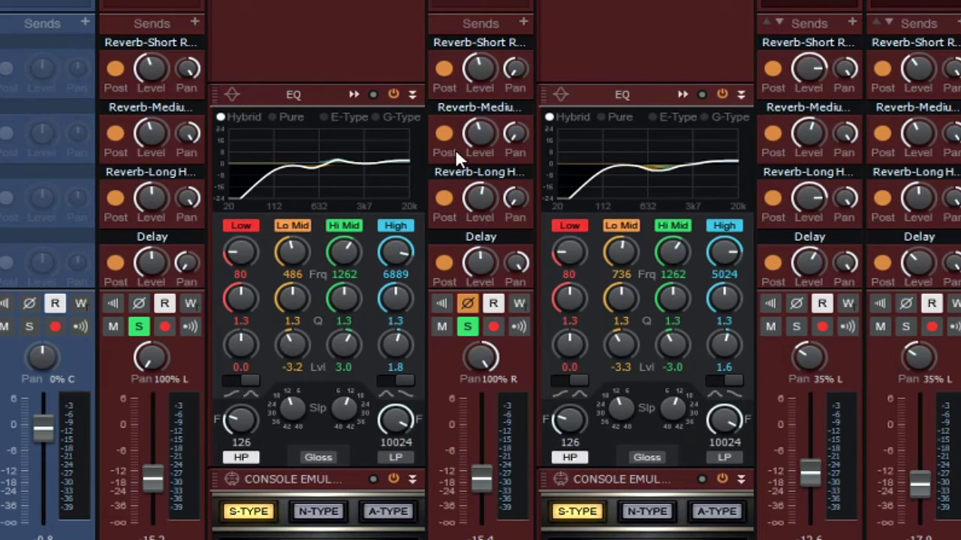
double_click(346, 347)
double_click(675, 345)
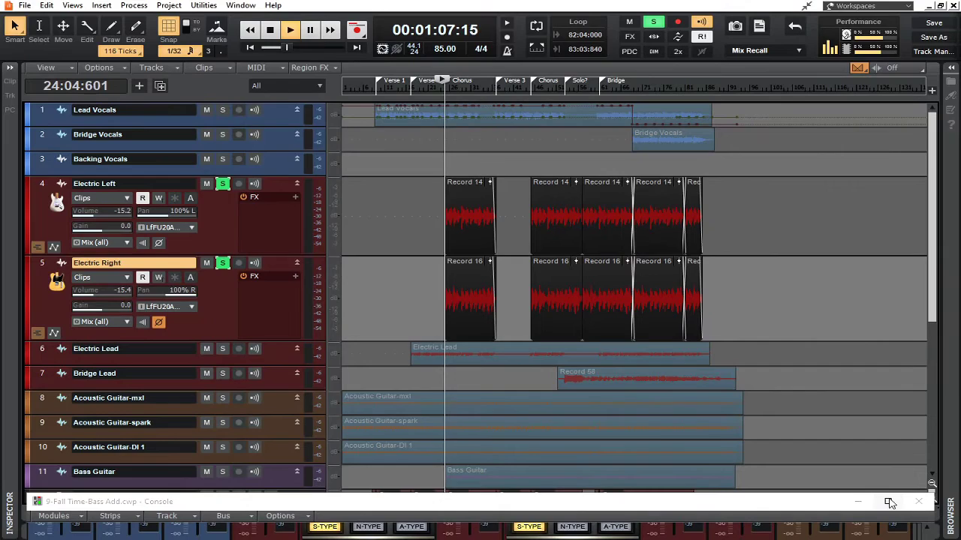
left_click(890, 501)
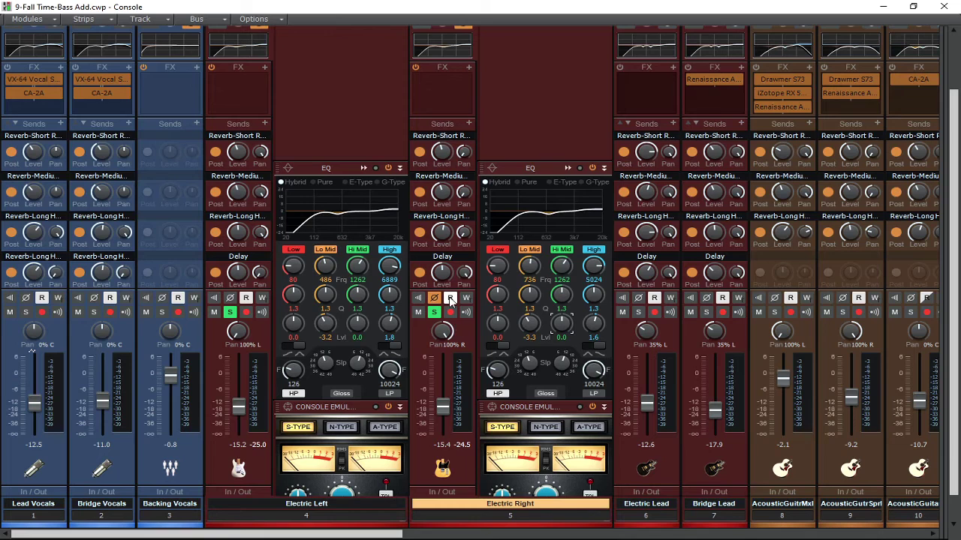
Step: Set the Hi Mid EQ level to 2.8 on Electric Right and -3.2 on Electric Left, saving the project
mouse_move(564, 332)
left_click_drag(564, 332, 565, 319)
key("ctrl+s")
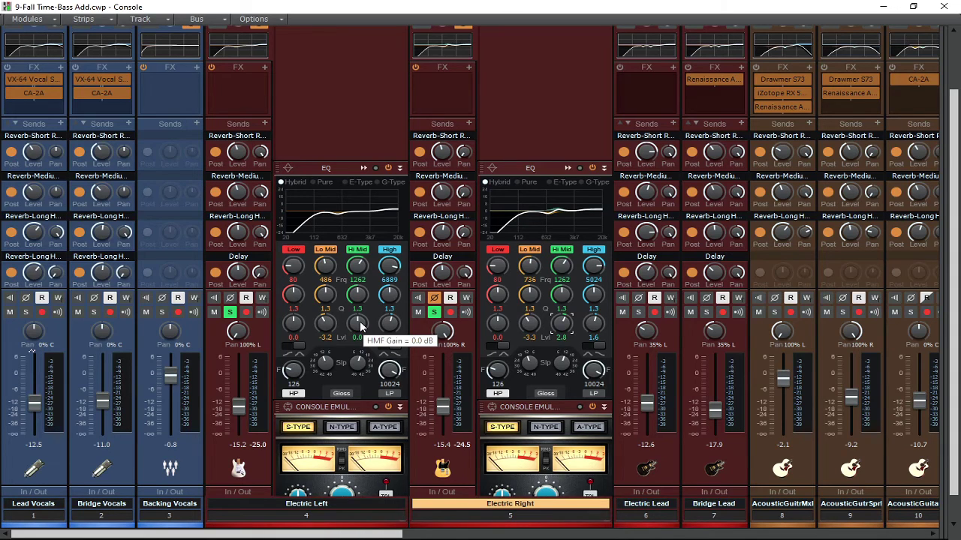
left_click_drag(361, 324, 361, 336)
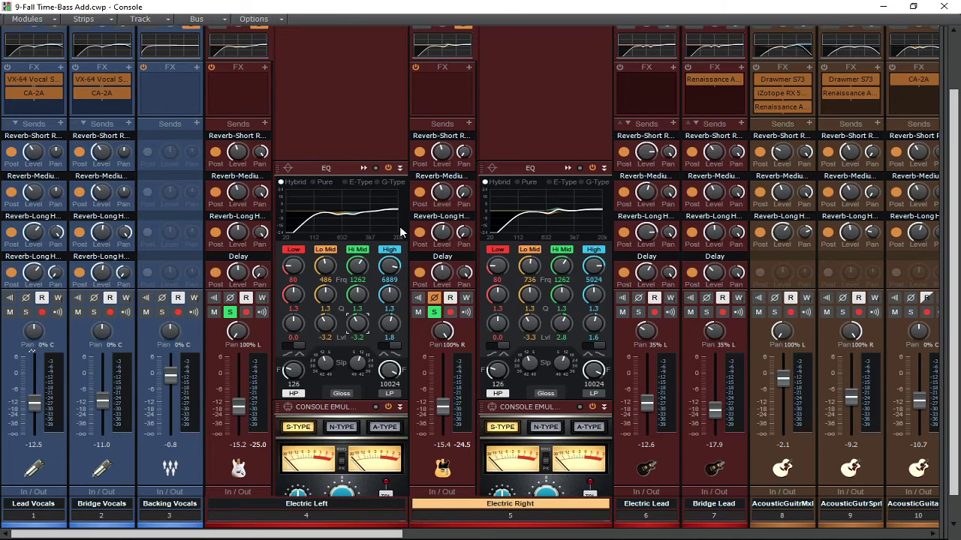
Step: Reset both guitars' Hi Mid EQ levels, then set Electric Left to -3.0 and Electric Right to 3.3 for comparison
double_click(357, 328)
double_click(563, 323)
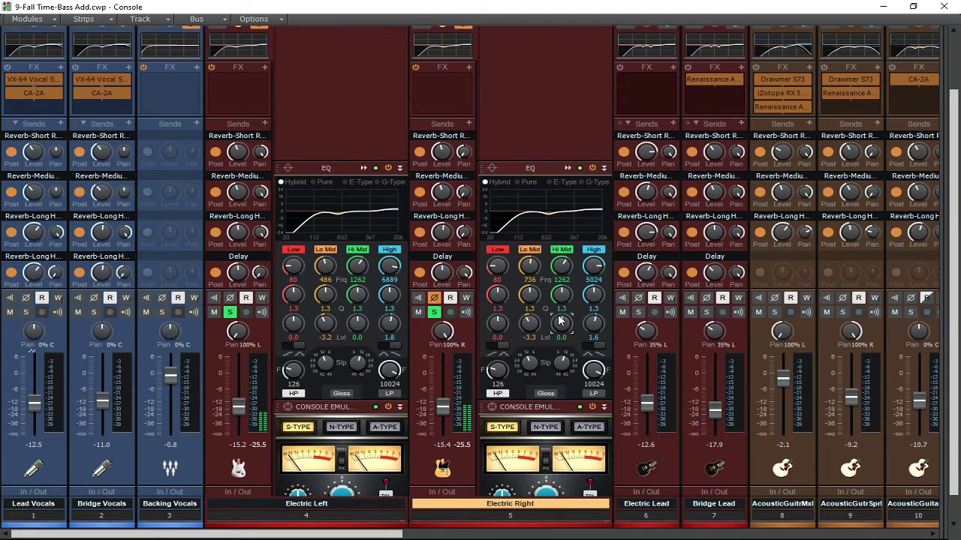
left_click_drag(358, 323, 357, 337)
left_click_drag(561, 323, 561, 309)
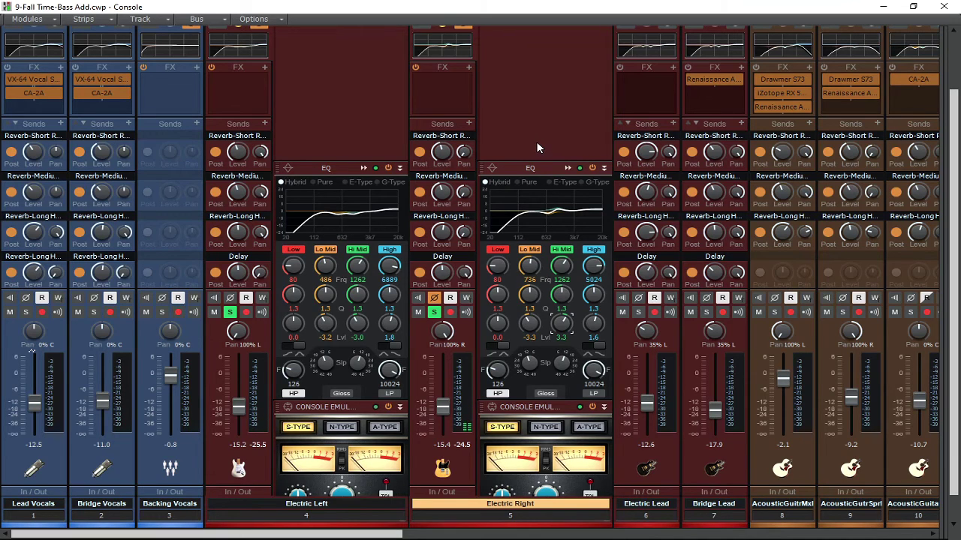
Step: Reveal the bus strips in the Console, switch the Mix (all) bus back to stereo, and hide the bus strips again
left_click(934, 424)
left_click_drag(934, 424, 718, 353)
left_click(733, 312)
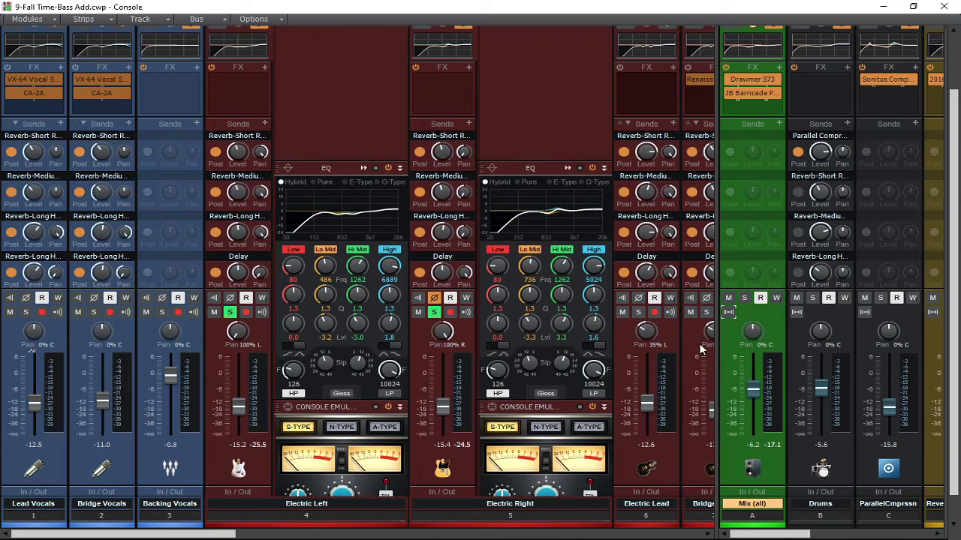
left_click_drag(718, 348, 949, 350)
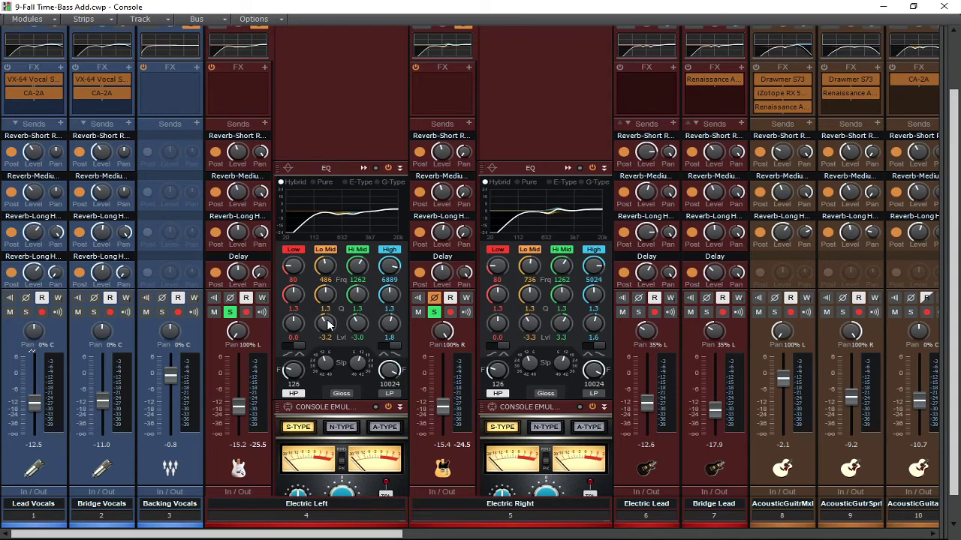
Step: Reset the Hi Mid EQ level to 0.0 on both Electric Left and Electric Right during playback
mouse_move(384, 279)
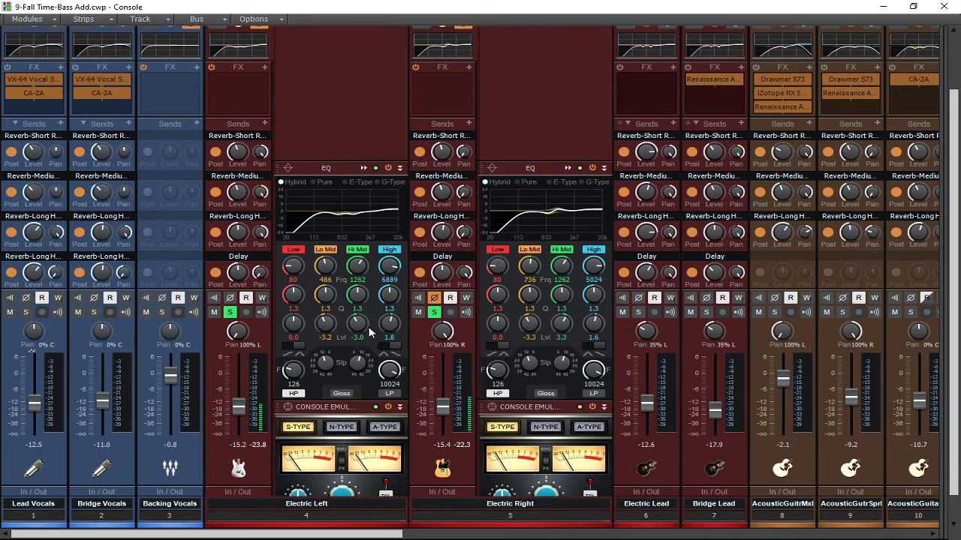
mouse_move(368, 332)
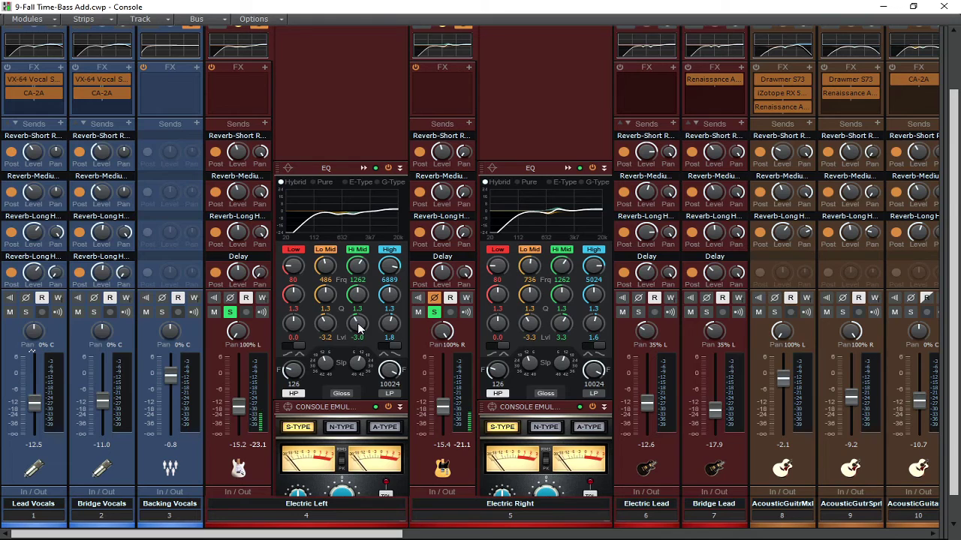
double_click(360, 328)
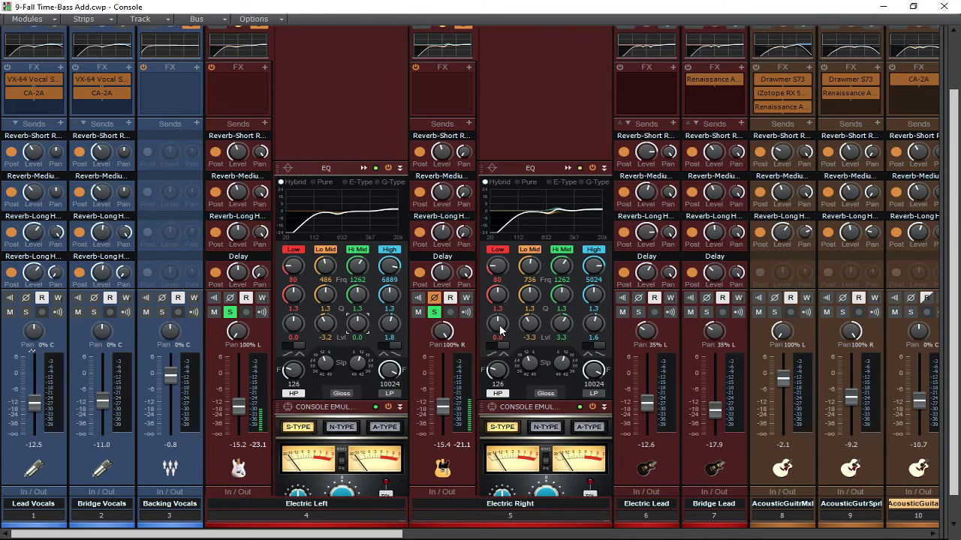
double_click(561, 324)
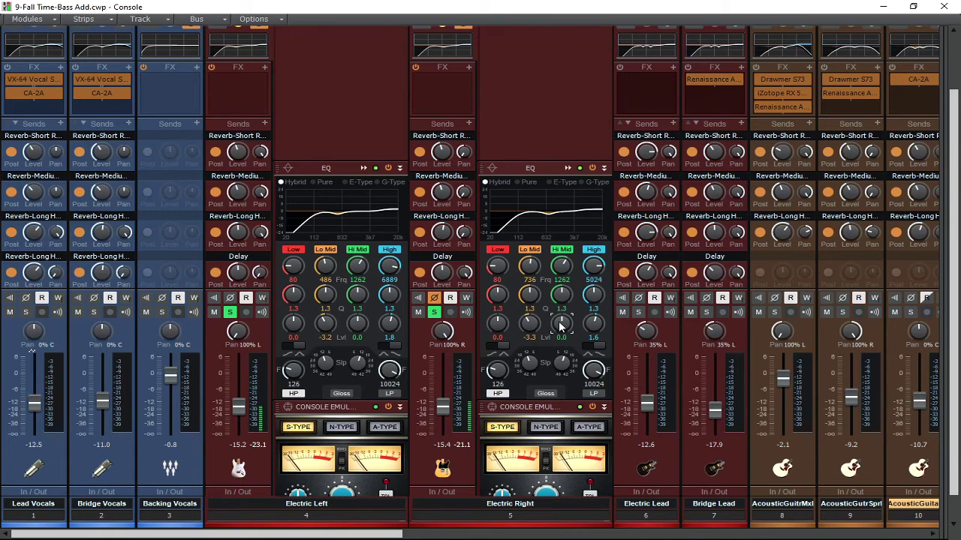
Step: Set the Hi Mid EQ level to 3.7 on Electric Right and -3.4 on Electric Left, and save the project
left_click_drag(561, 326, 561, 312)
left_click_drag(357, 323, 358, 343)
mouse_move(563, 328)
left_mouse_down()
mouse_move(562, 318)
mouse_move(562, 333)
left_mouse_up()
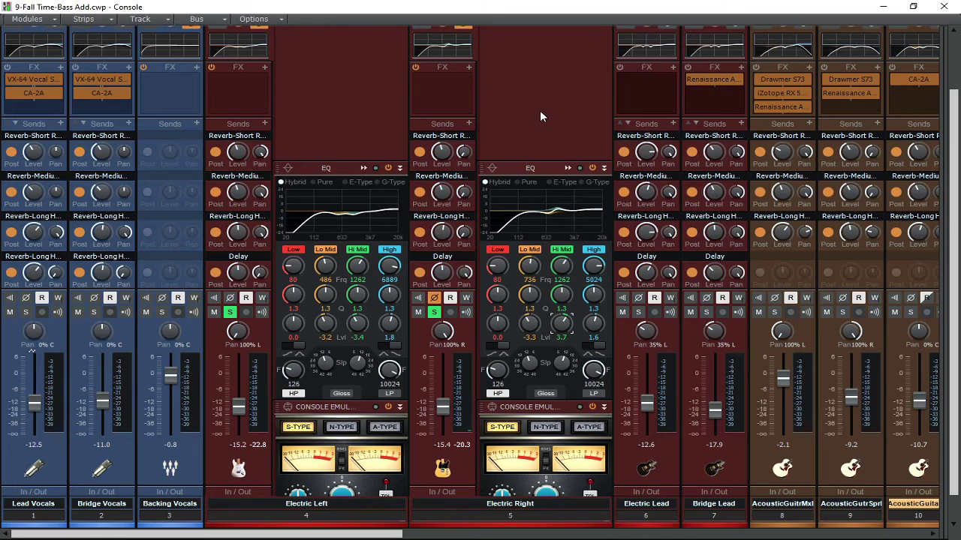
key("ctrl+s")
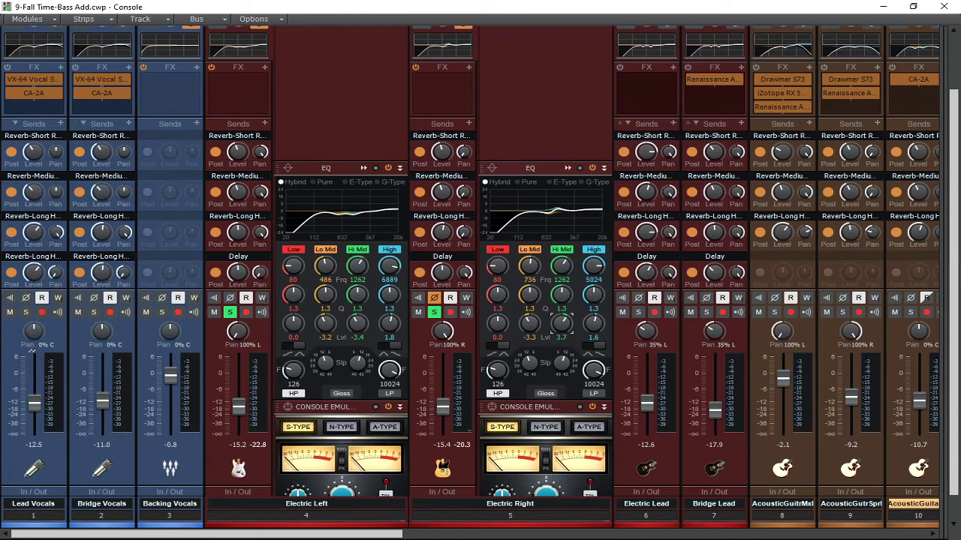
Step: Freeze the Electric Right track
mouse_move(516, 217)
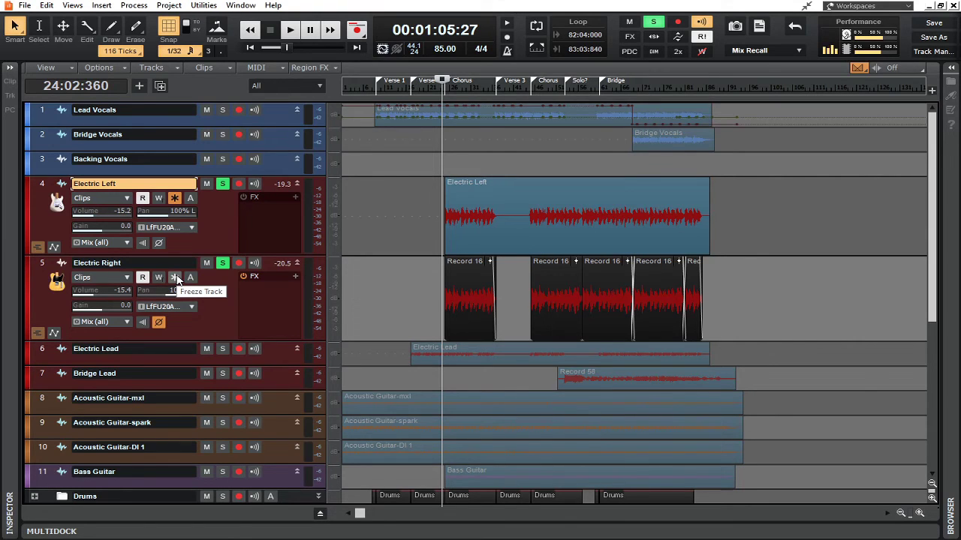
left_click(176, 278)
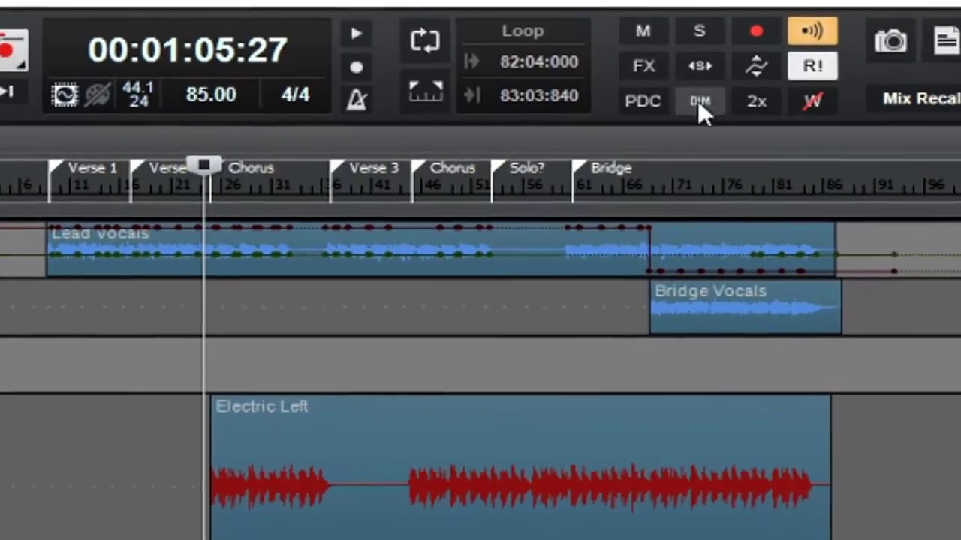
Step: With Dim Solo mode off, play the project and solo Electric Left to hear it alone, then stop and unsolo it
left_click(691, 90)
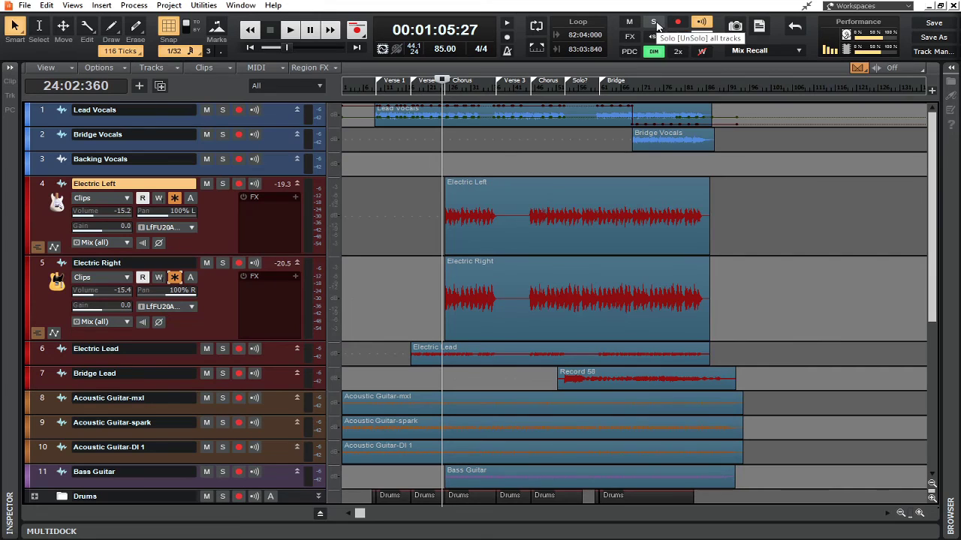
left_click(651, 51)
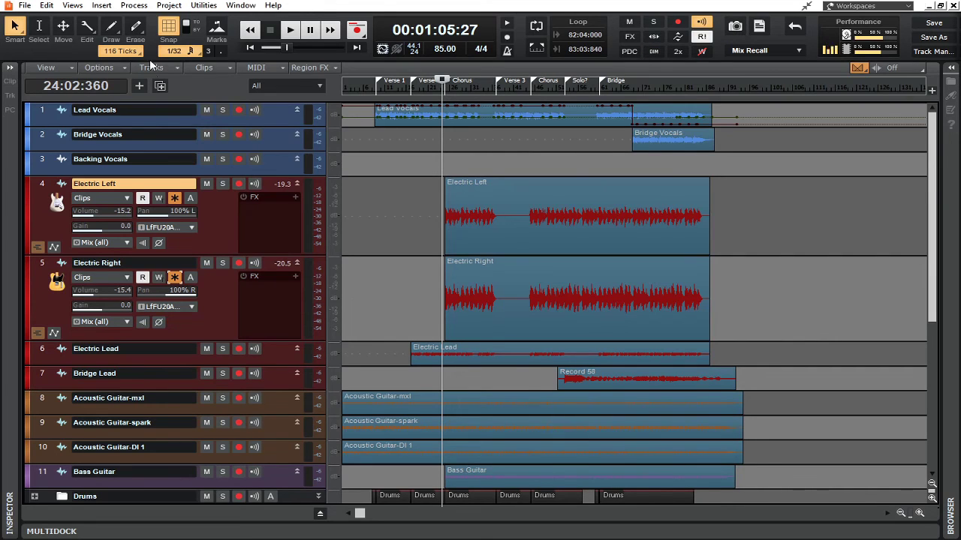
left_click(289, 31)
left_click(222, 184)
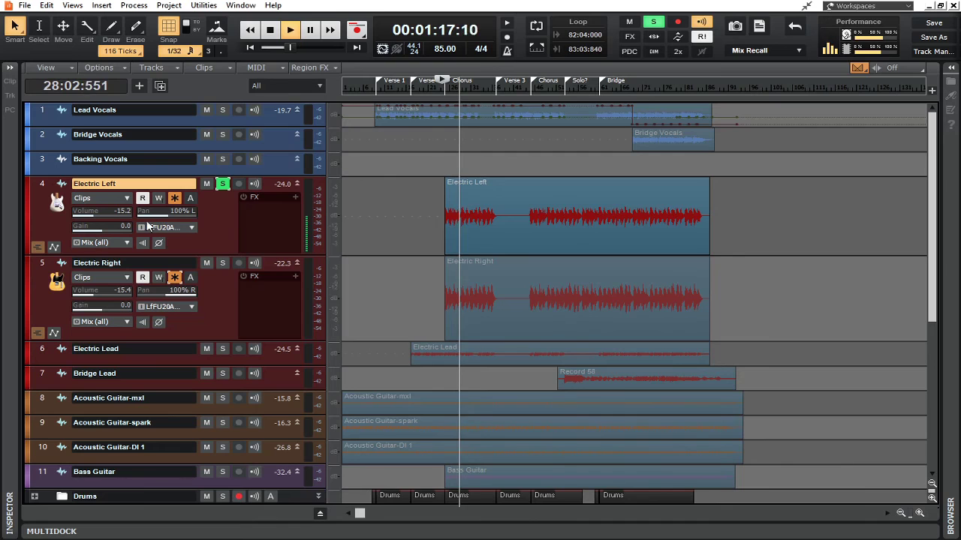
left_click(271, 33)
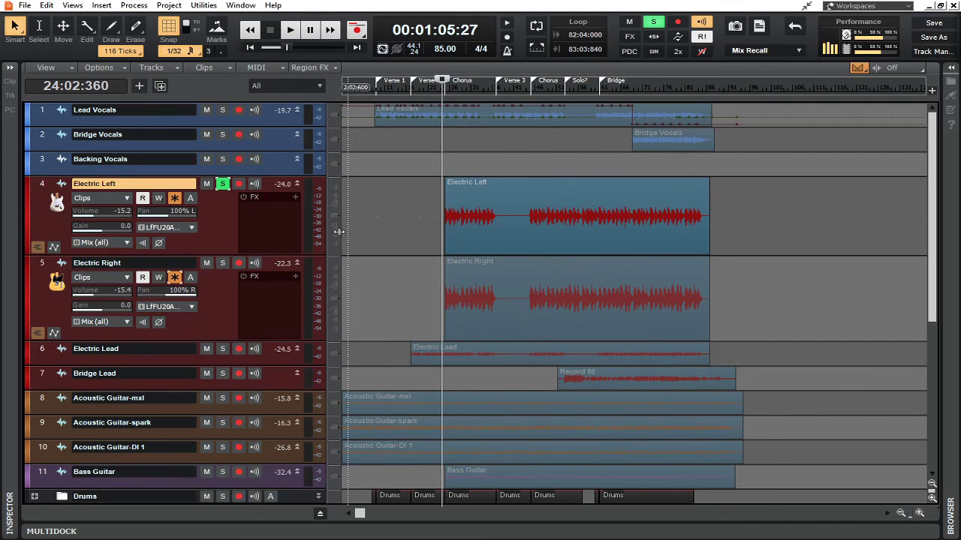
left_click(222, 184)
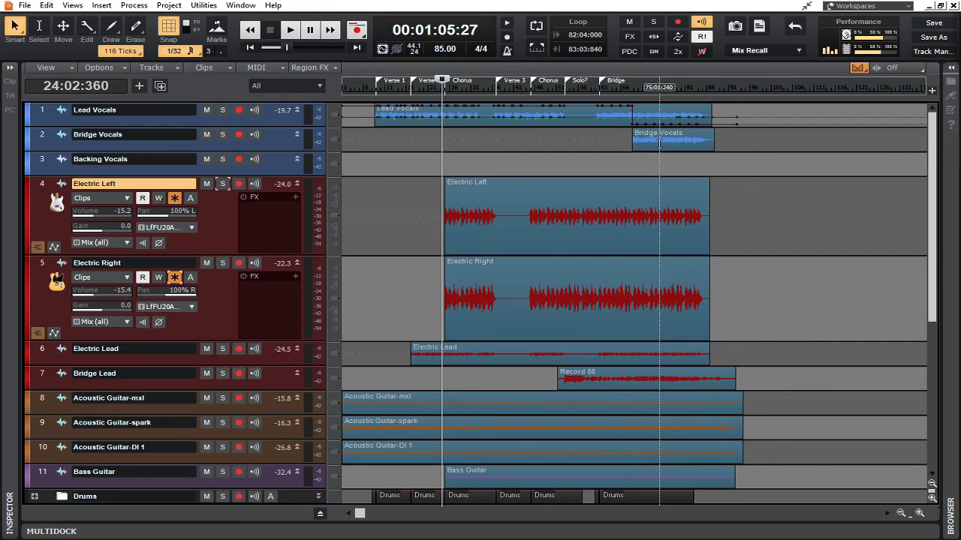
Step: Enable Dim Solo mode, play the project with Electric Left soloed, and stop playback
left_click(654, 51)
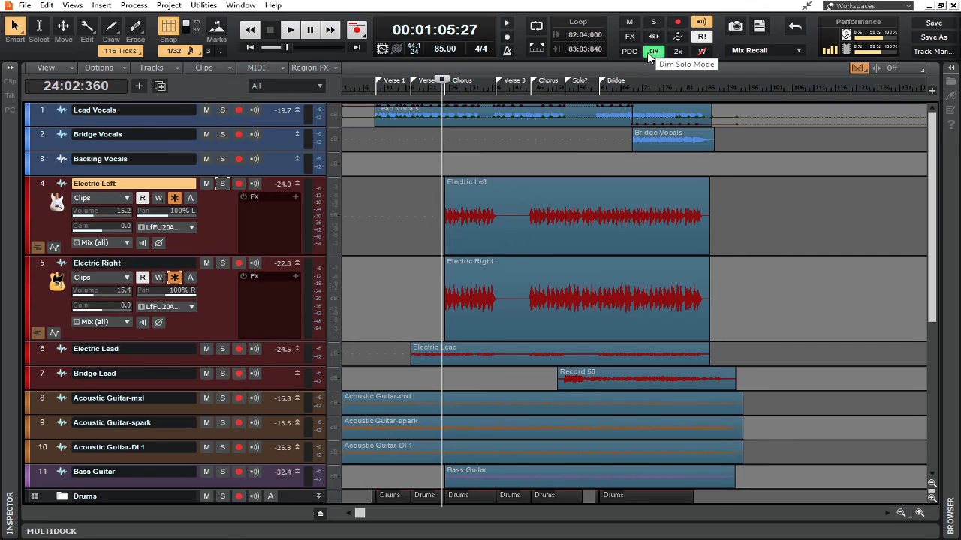
left_click(290, 30)
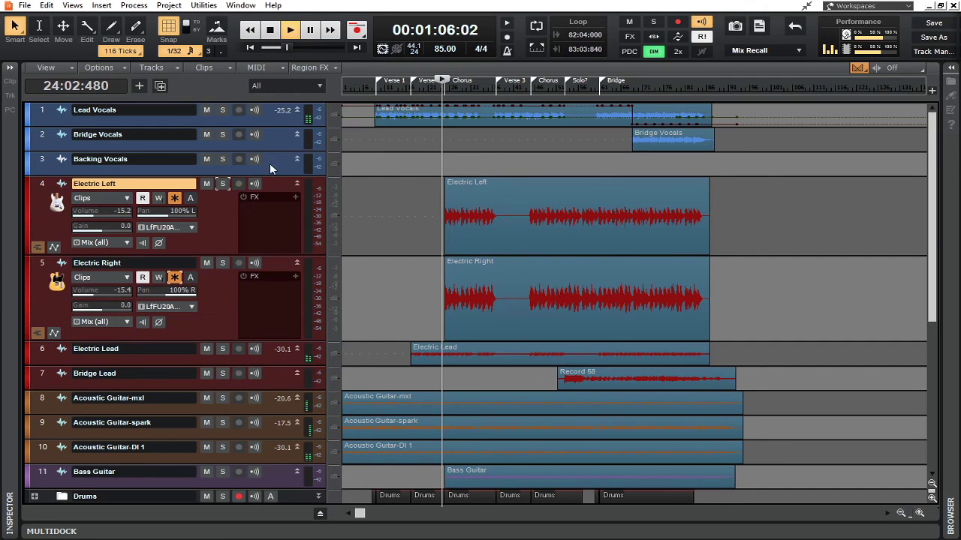
left_click(223, 184)
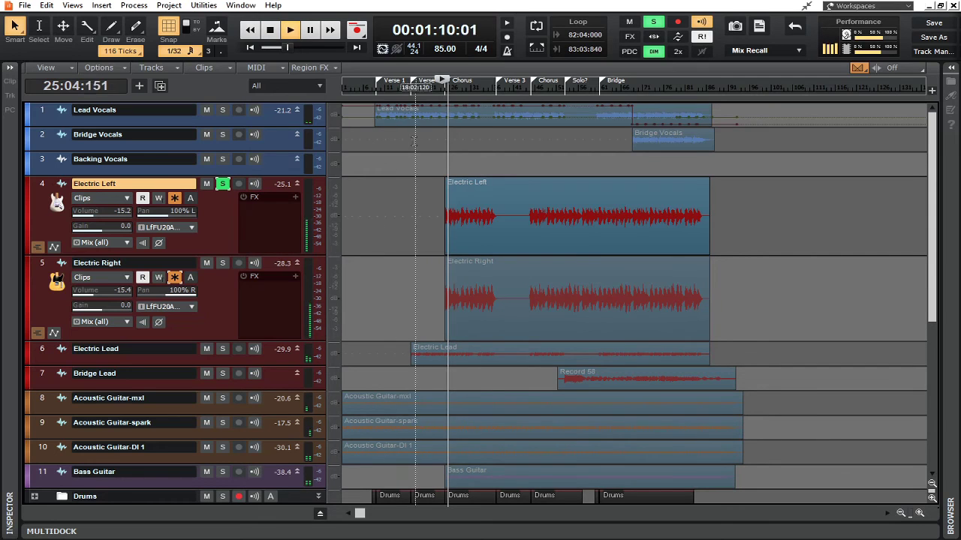
left_click(271, 31)
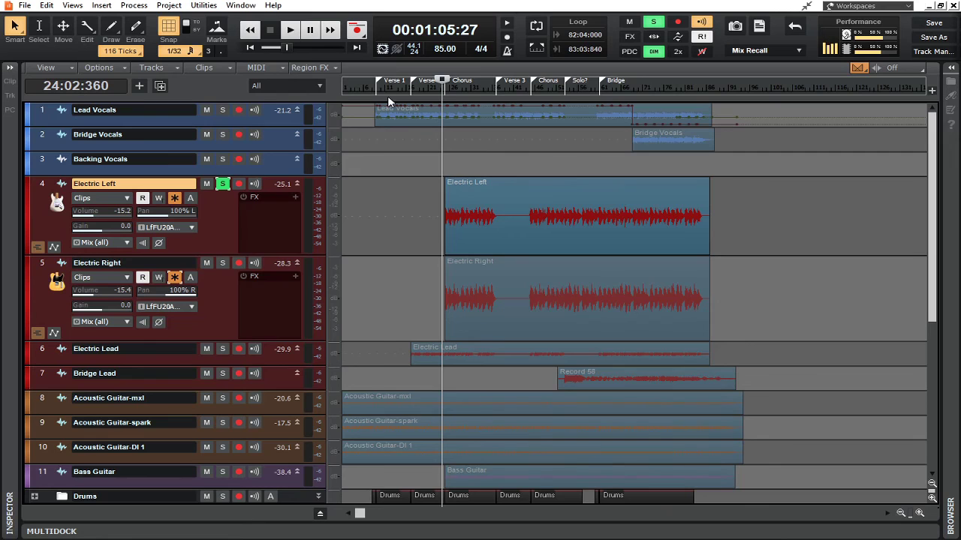